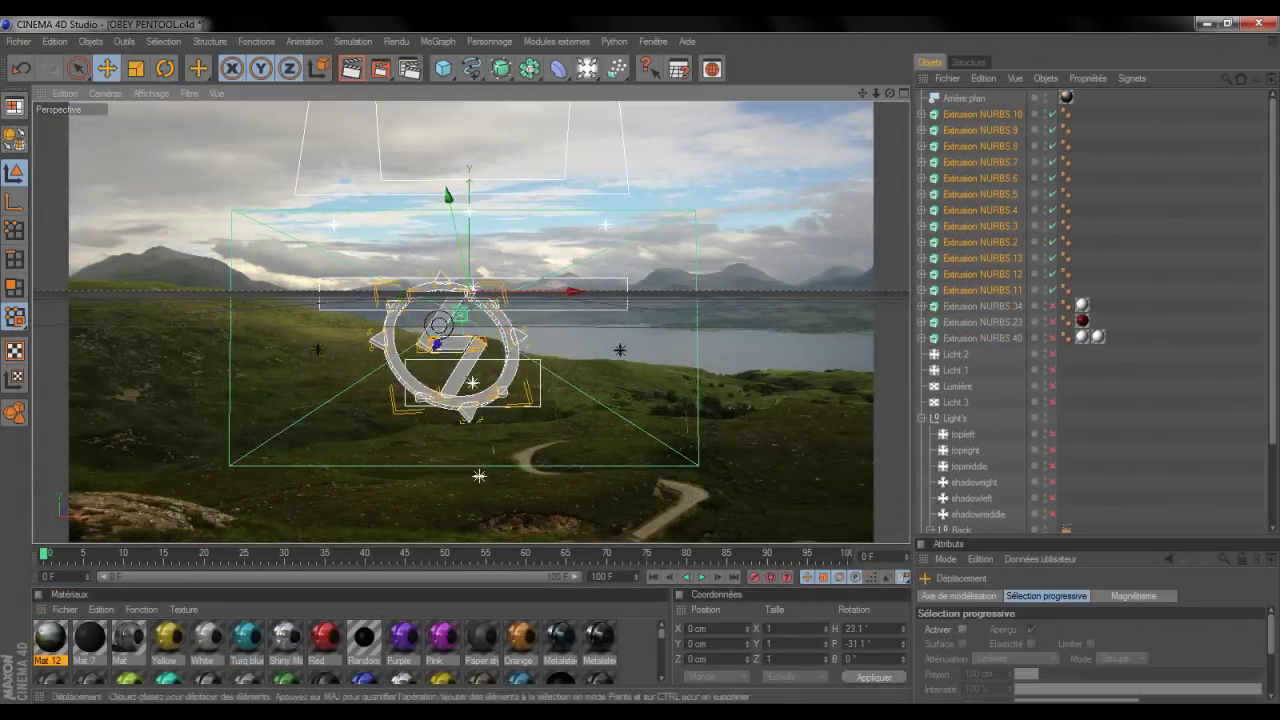
# Step: Switch to the Move tool (E) once the logo is tilted to H 23.1° and P -31.1°
pyautogui.press('e')
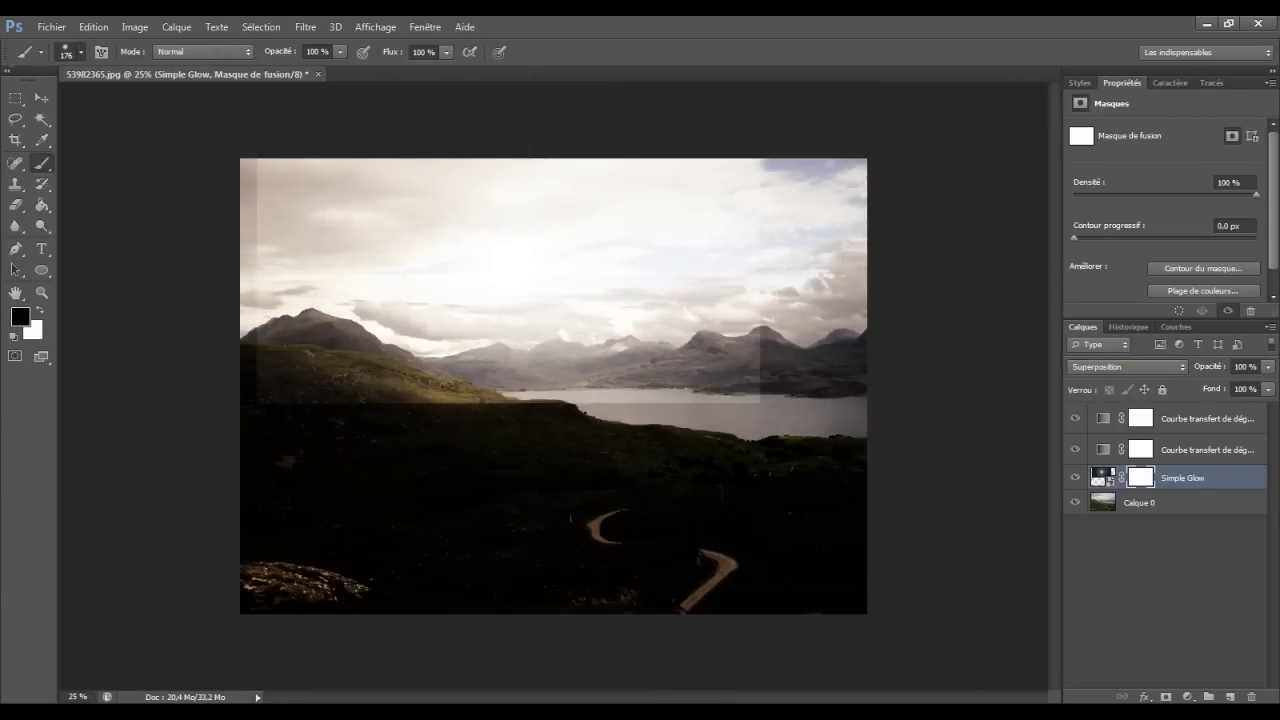
# Step: Set the brush size to 700 px for painting the tint layer's mask
pyautogui.click(66, 51)
pyautogui.write('700')
pyautogui.press('Return')
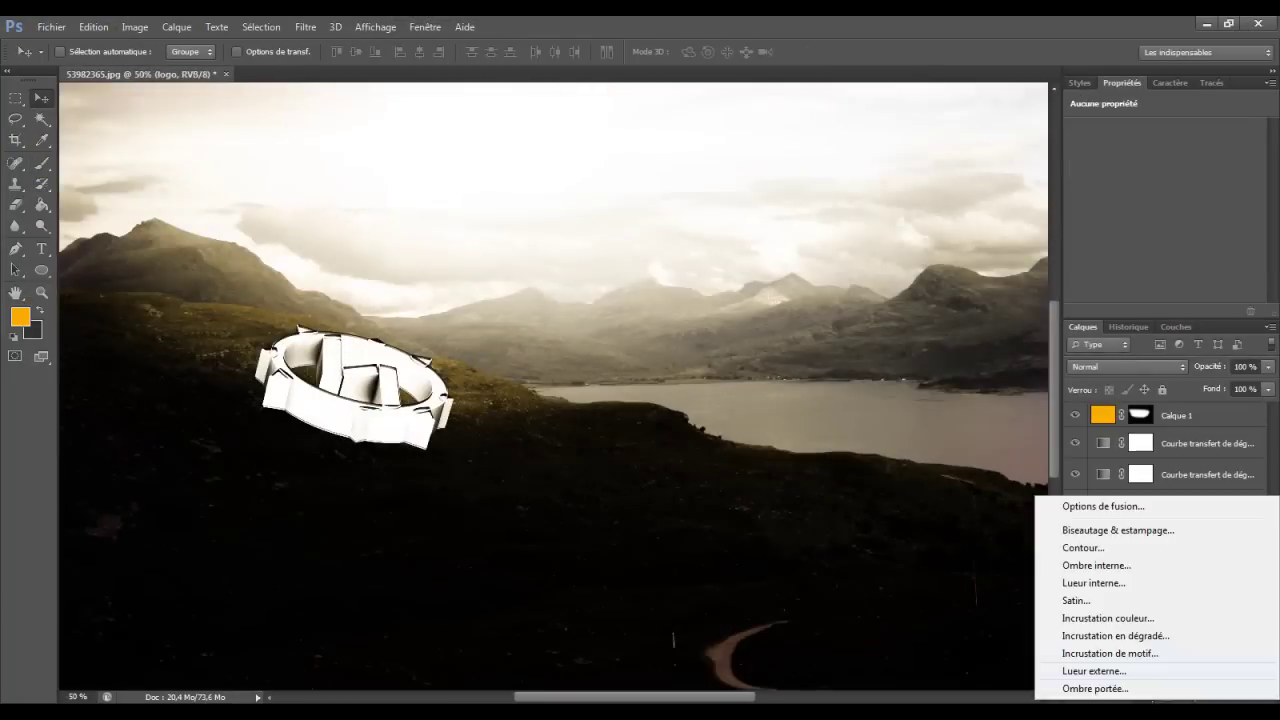
# Step: Enable a Drop Shadow effect on the logo layer in Layer Style
pyautogui.click(1095, 688)
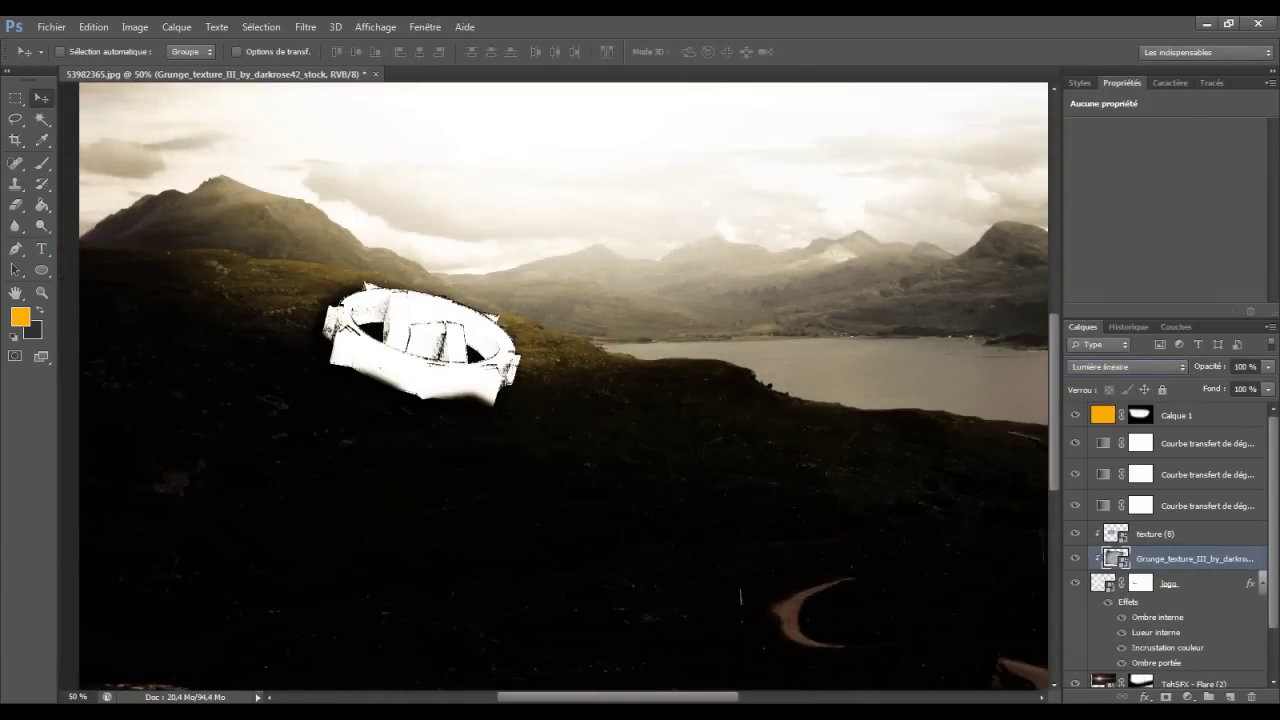
# Step: Lower the grunge texture layer's opacity to 30% and view the whole image
pyautogui.press('3')
pyautogui.hotkey('ctrl', '-')
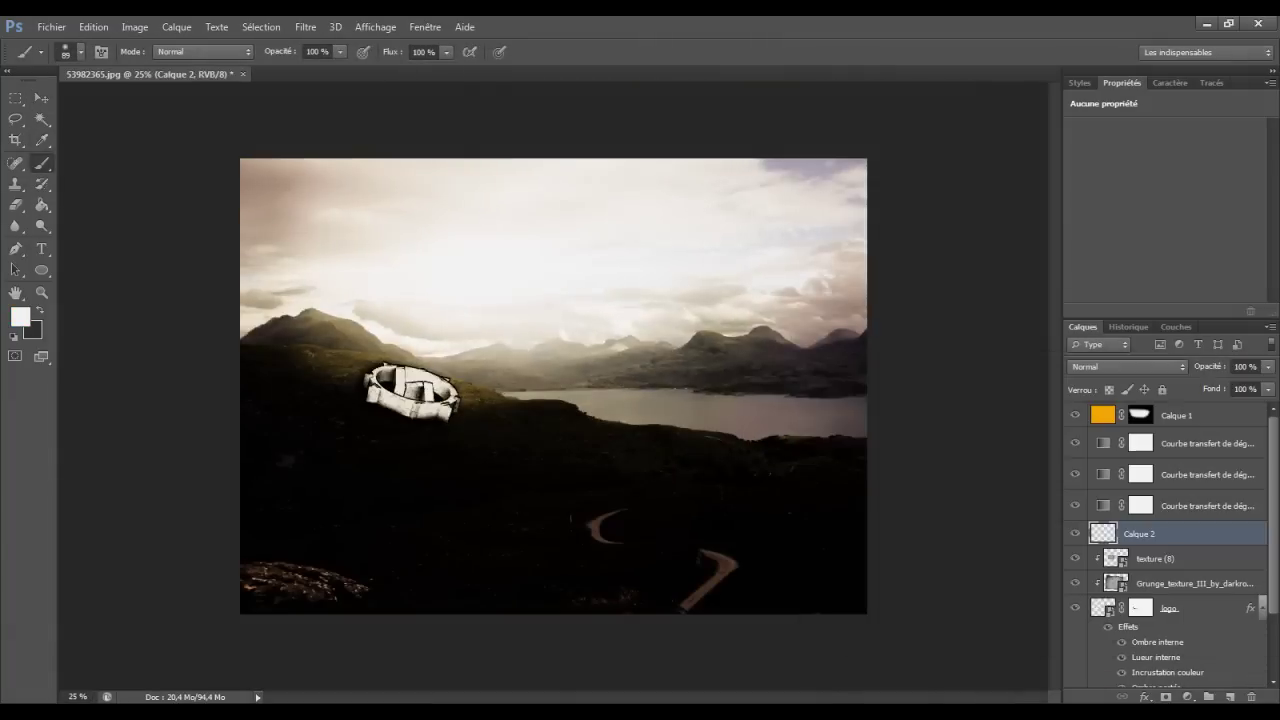